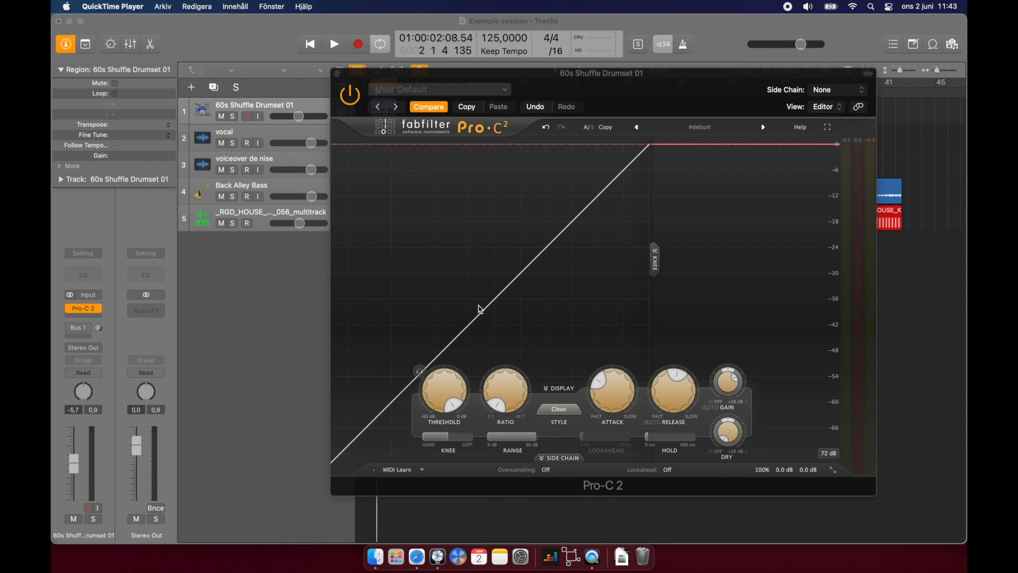
Lower the input level of the drum track's compressor to -4.8 dB.
left_click_drag(595, 93, 577, 70)
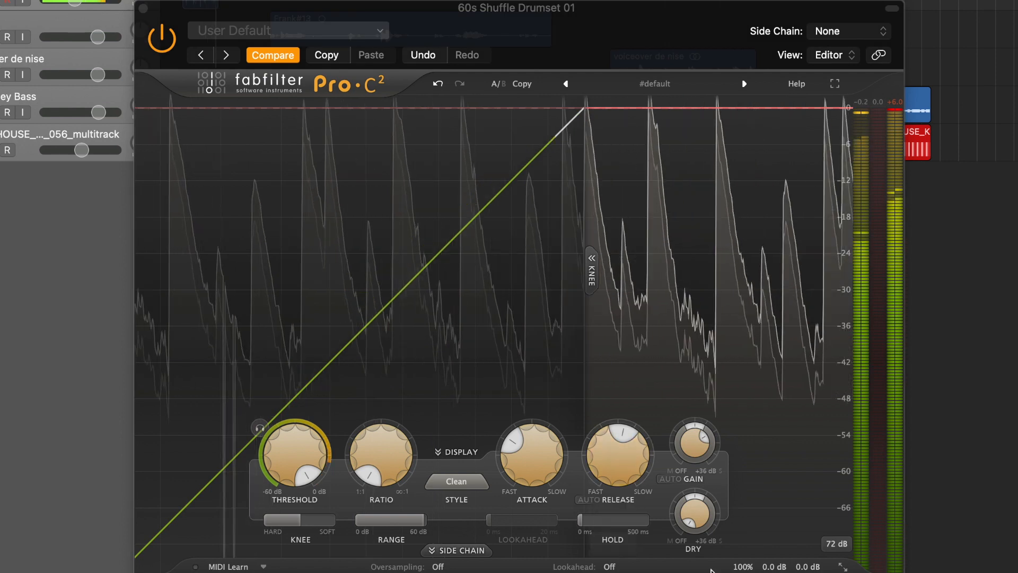
mouse_move(742, 565)
mouse_move(744, 522)
left_mouse_down()
mouse_move(736, 555)
mouse_move(745, 535)
left_mouse_up()
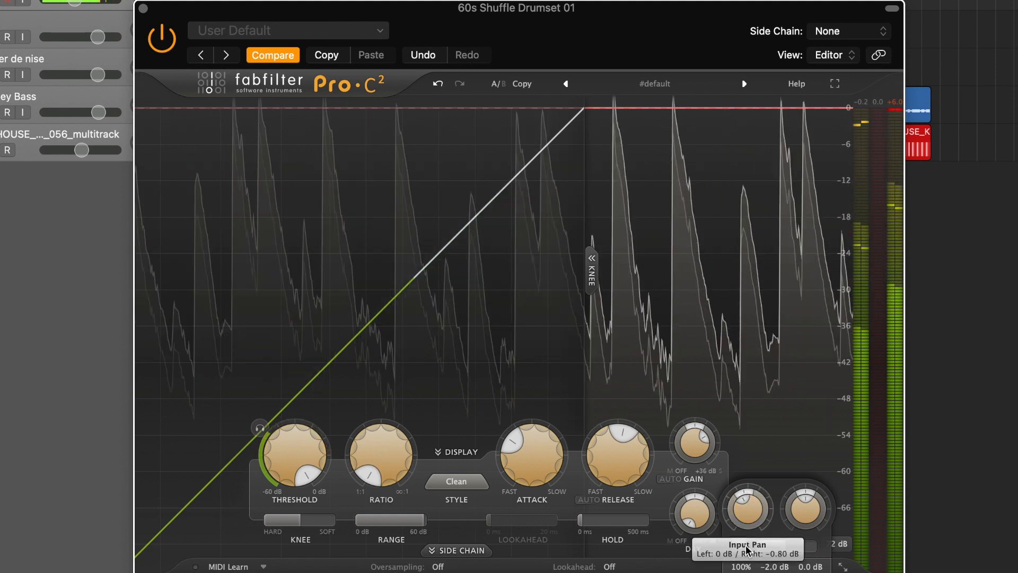
scroll(745, 527, "down", 5)
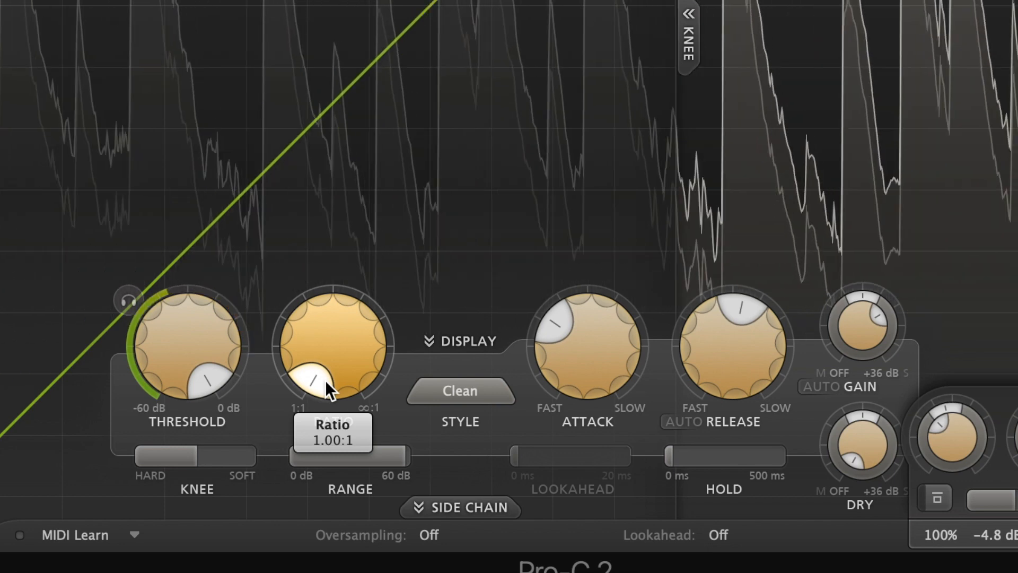
Raise the drum compressor's ratio from 1:1 and lower its threshold to -22.17 dB.
left_click_drag(326, 380, 316, 328)
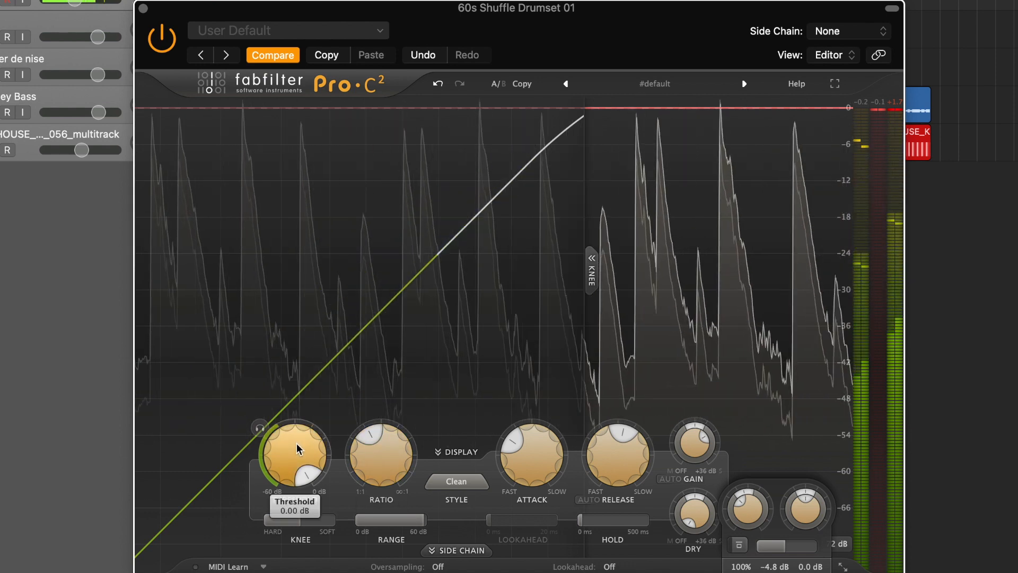
left_click_drag(296, 450, 273, 537)
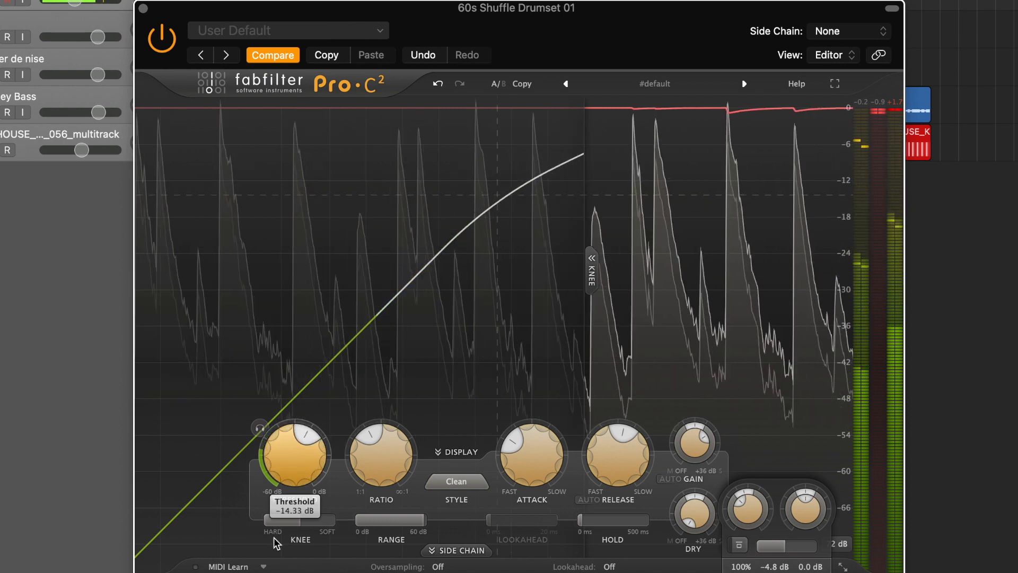
left_click_drag(300, 457, 291, 484)
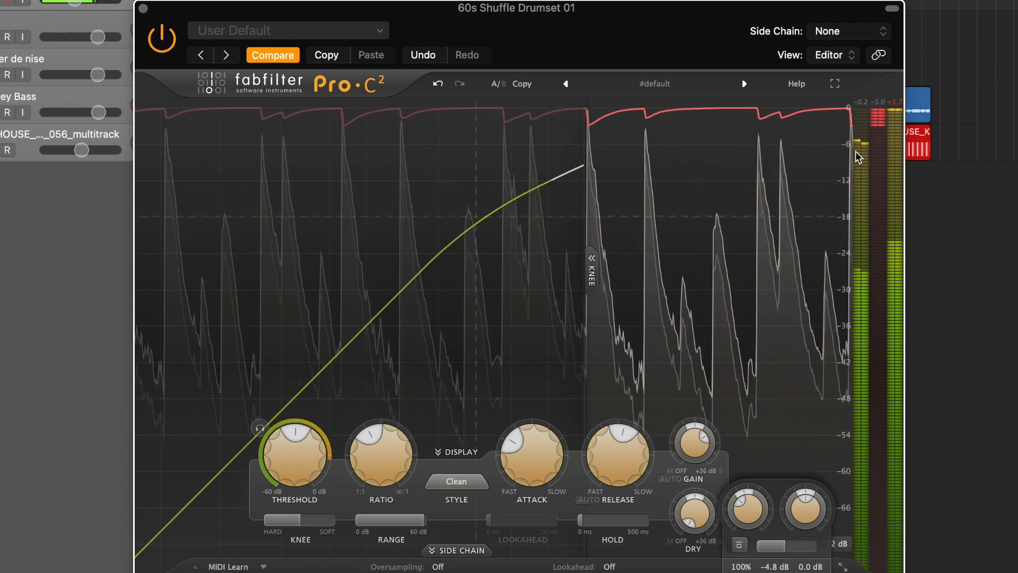
mouse_move(286, 464)
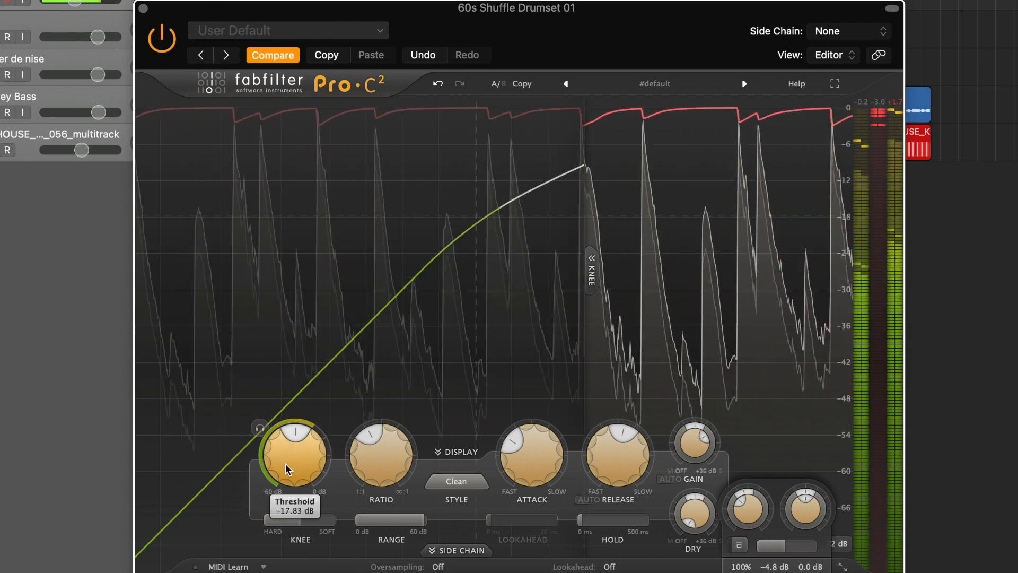
left_click_drag(286, 465, 323, 478)
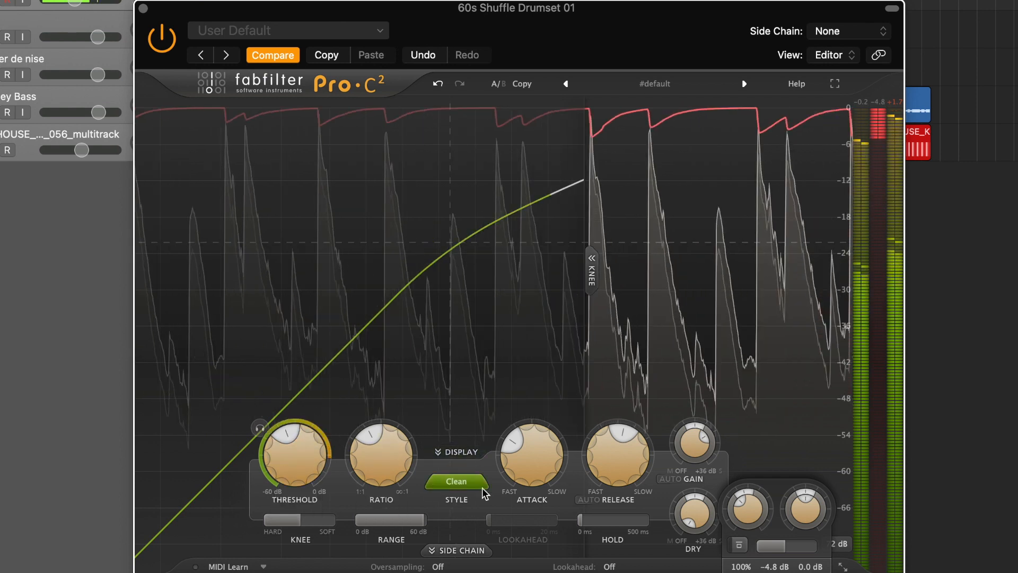
mouse_move(660, 467)
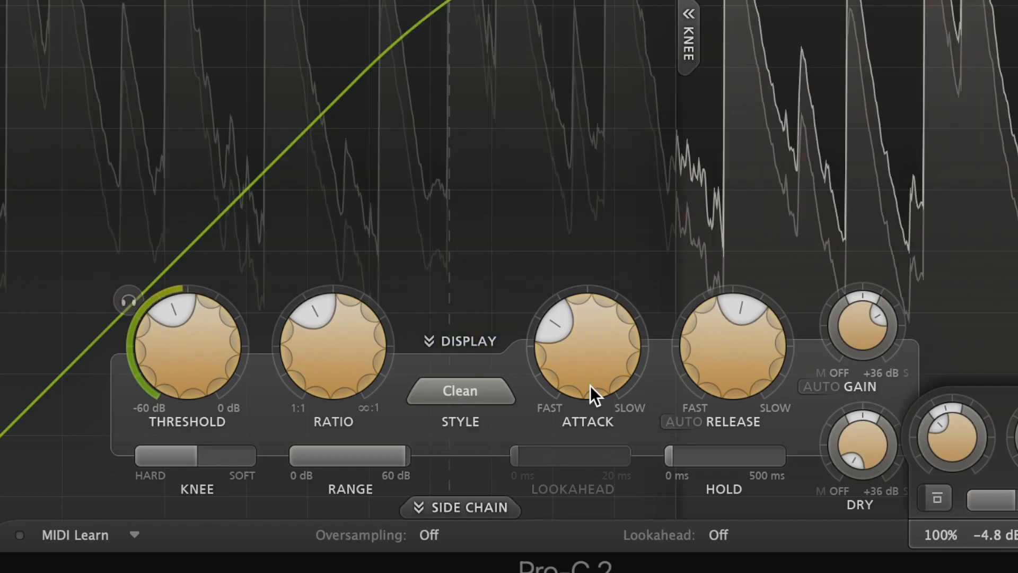
mouse_move(533, 477)
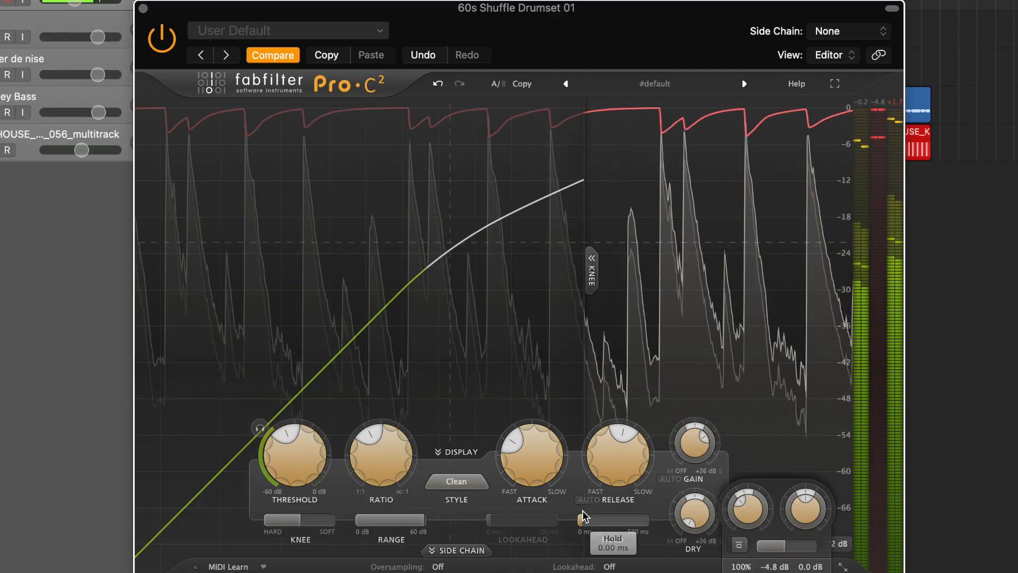
Lower the drum compressor's threshold to about -35 dB, turn on auto gain and restart playback to compare the sound.
mouse_move(301, 450)
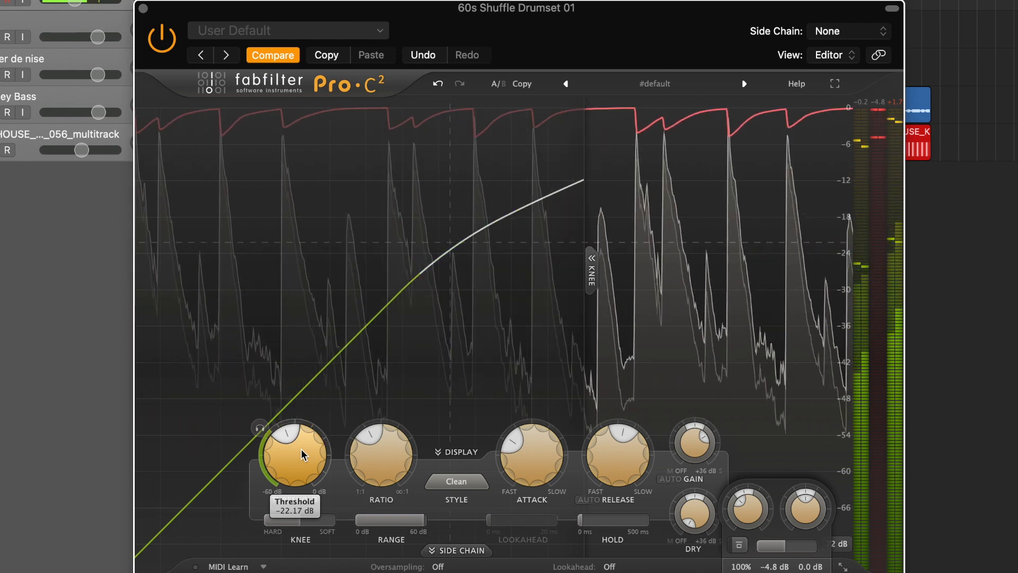
left_click_drag(272, 491, 290, 480)
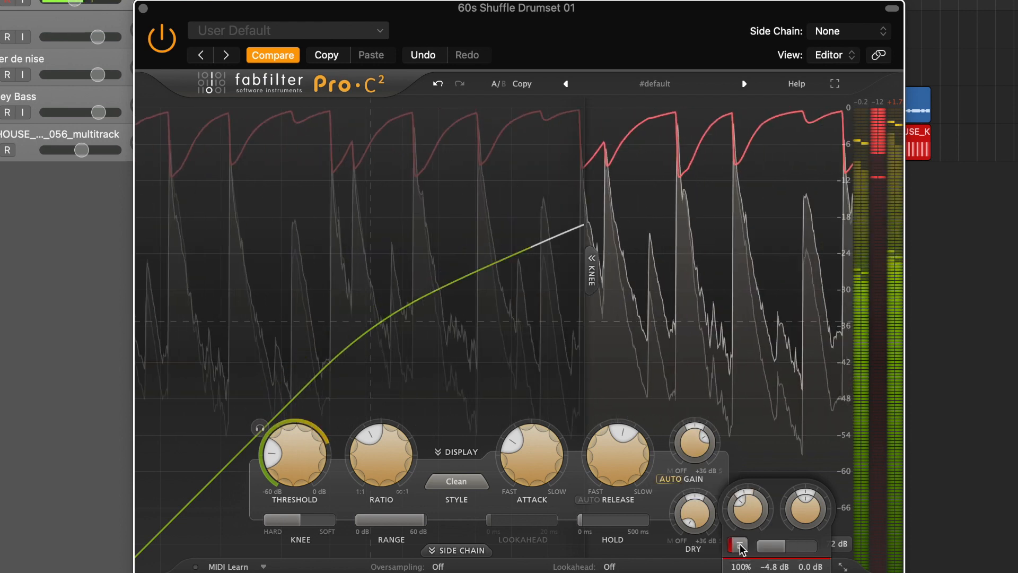
key("space")
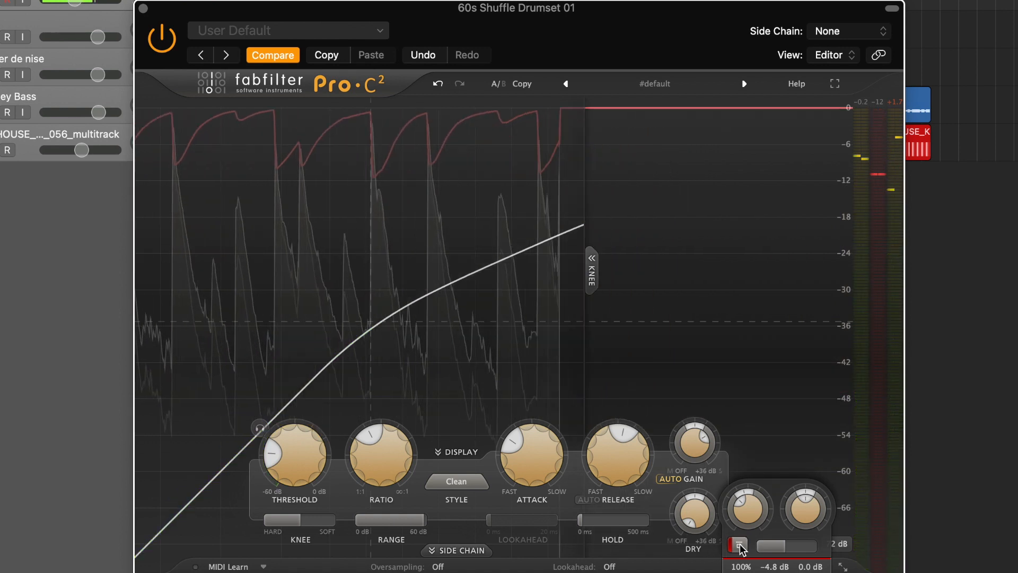
key("space")
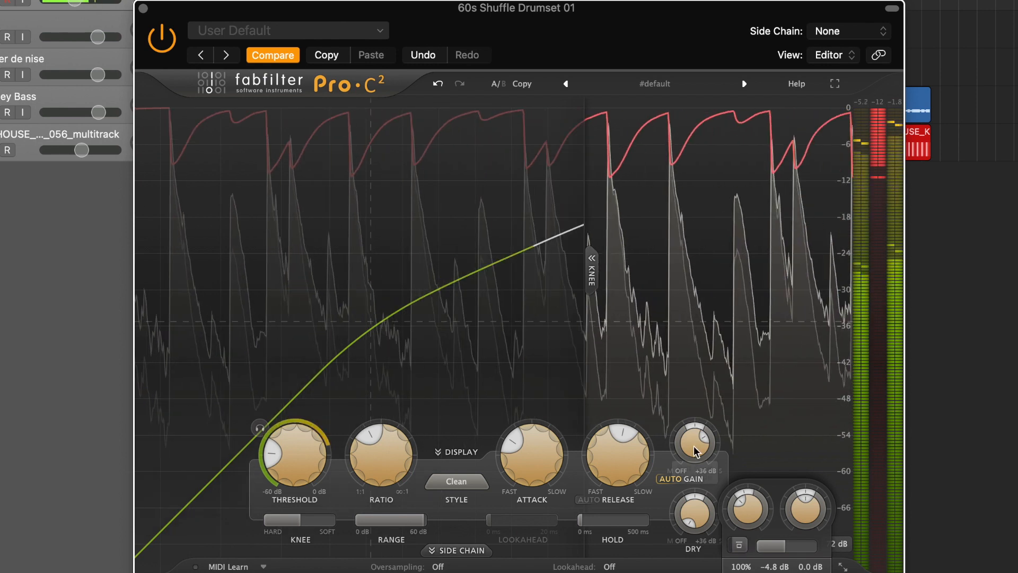
mouse_move(692, 447)
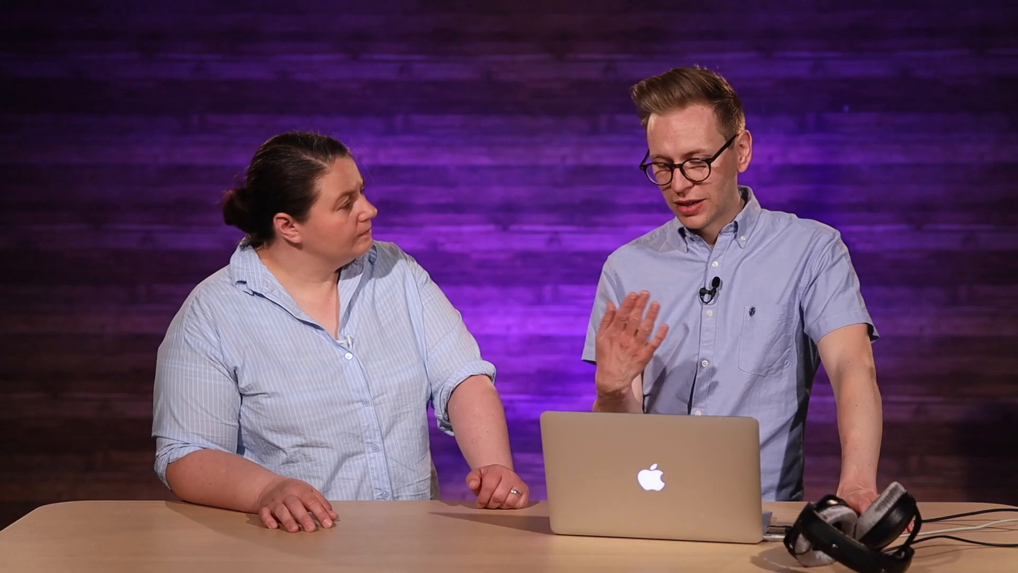
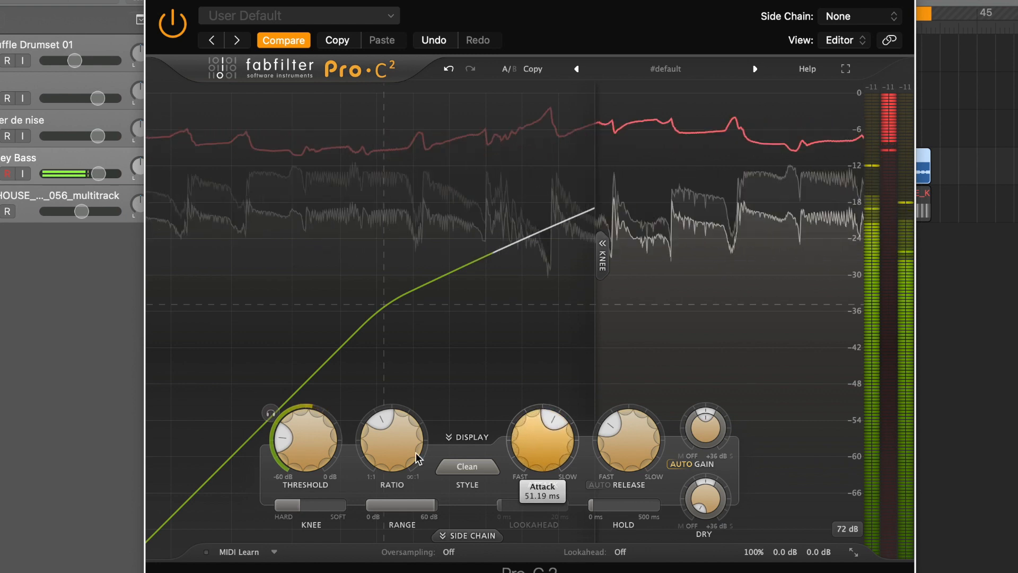
Raise the bass compressor's threshold to about -30 dB and fine-tune its release time.
left_click_drag(302, 443, 299, 415)
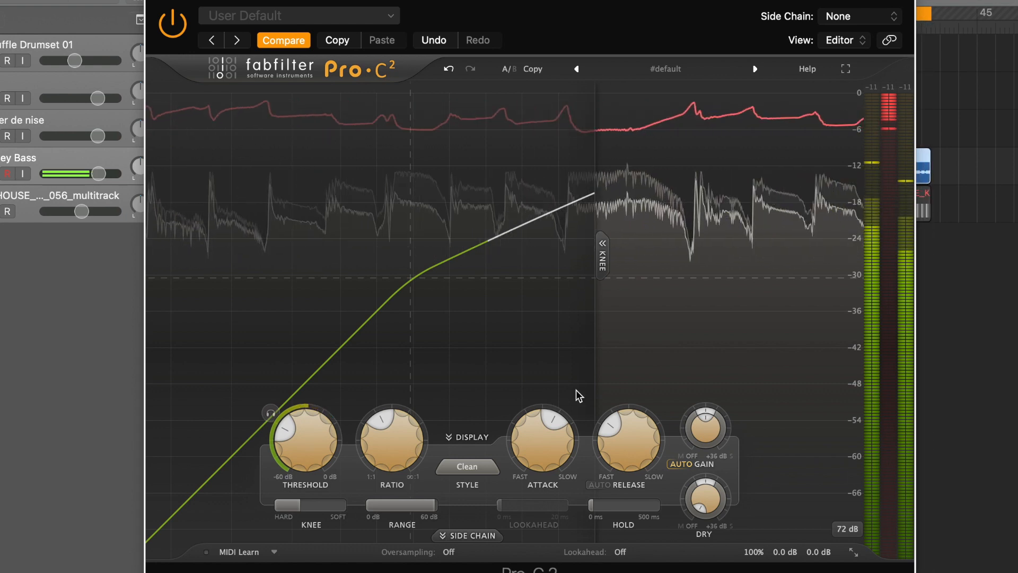
mouse_move(636, 456)
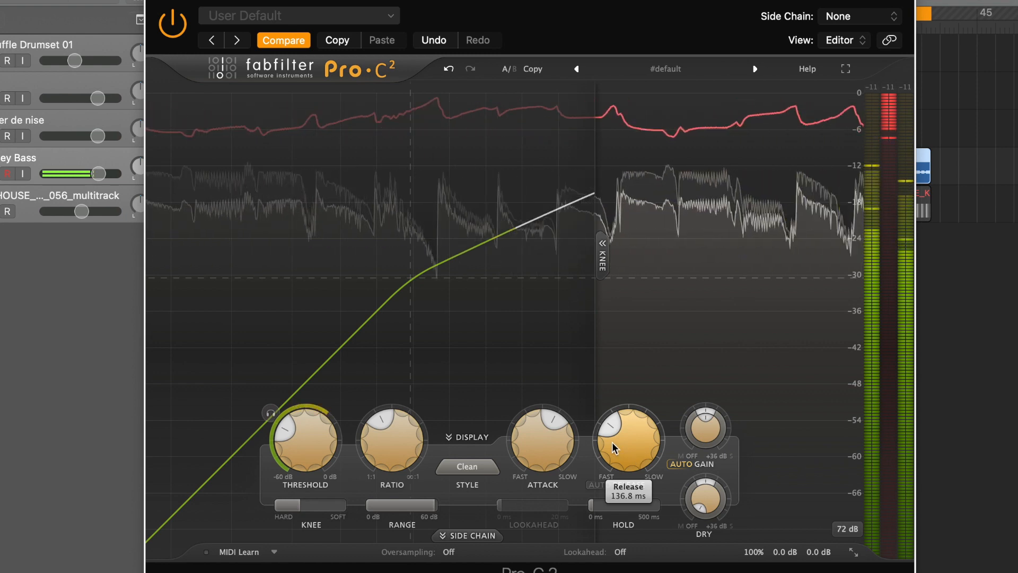
left_click_drag(616, 409, 618, 404)
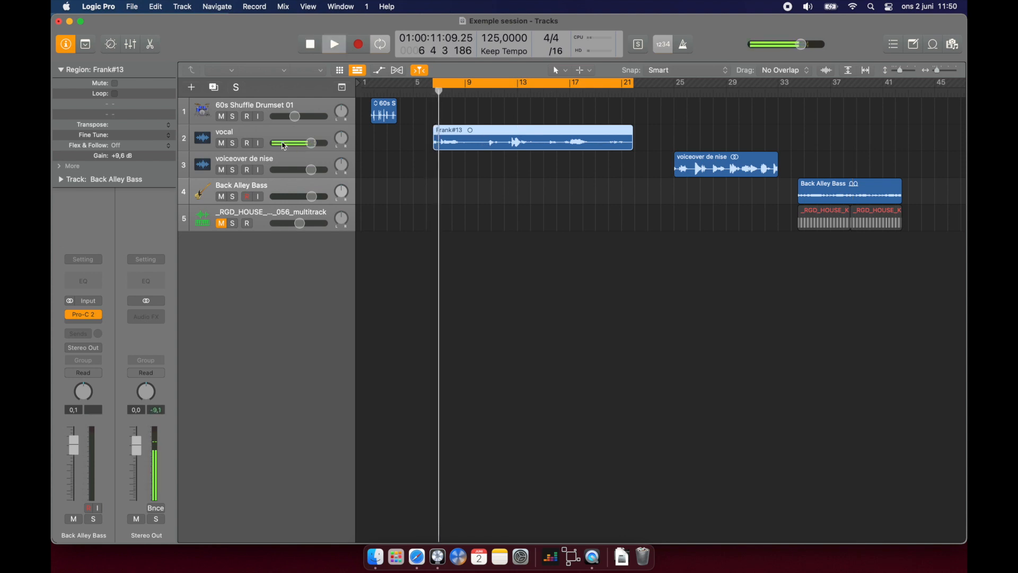
Insert the Pro-C 2 compressor on the vocal track and collapse its side-chain section.
left_click(281, 136)
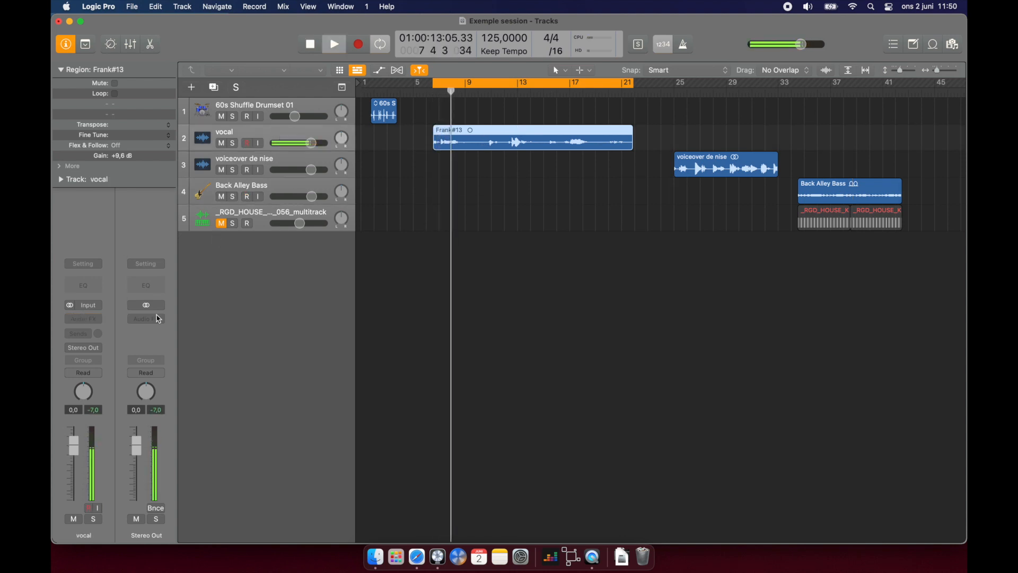
left_click(84, 320)
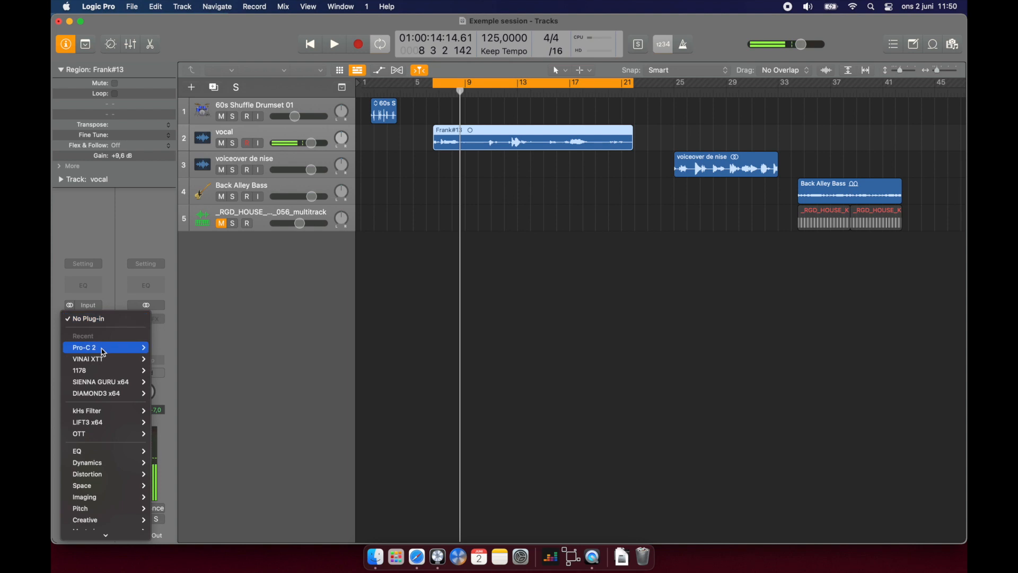
left_click(165, 350)
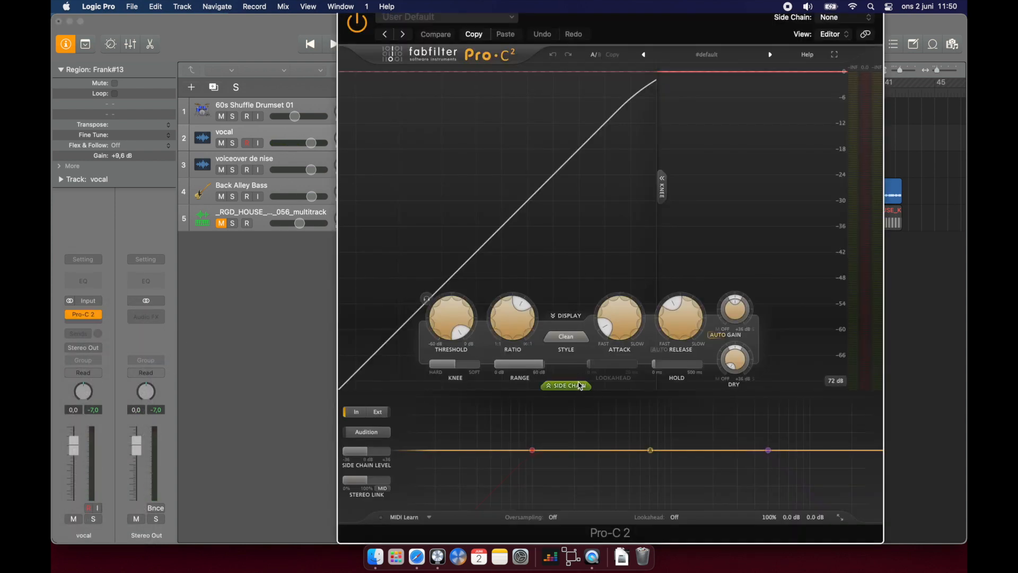
left_click(580, 386)
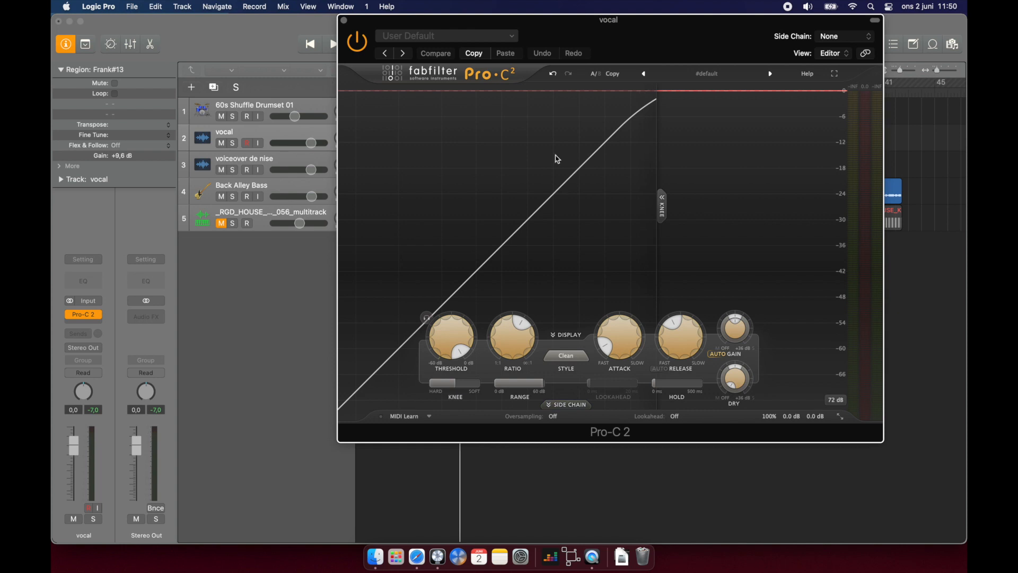
Play the vocal and lower its compressor's threshold to -22.97 dB.
mouse_move(469, 343)
key("space")
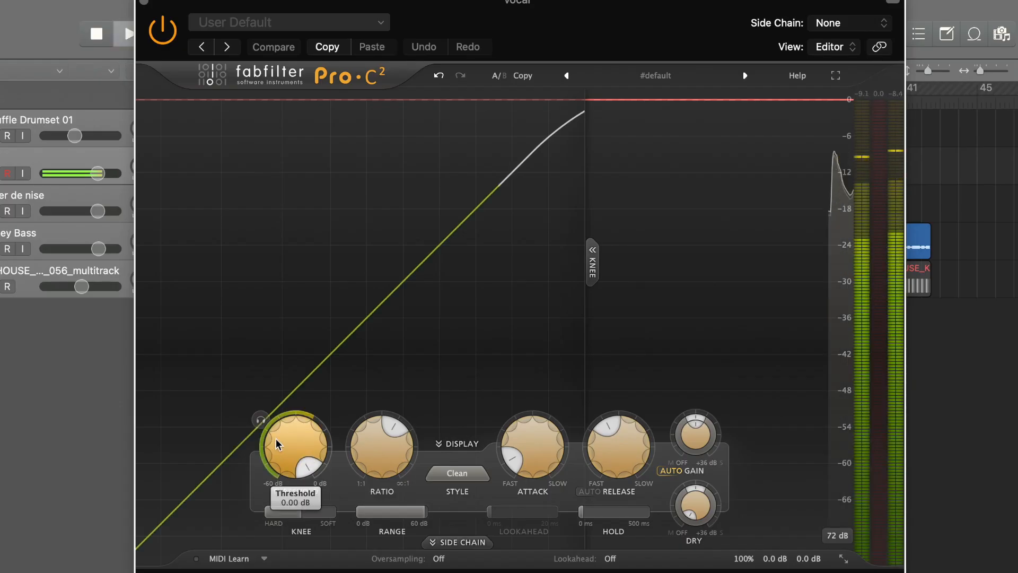
left_click_drag(293, 445, 280, 538)
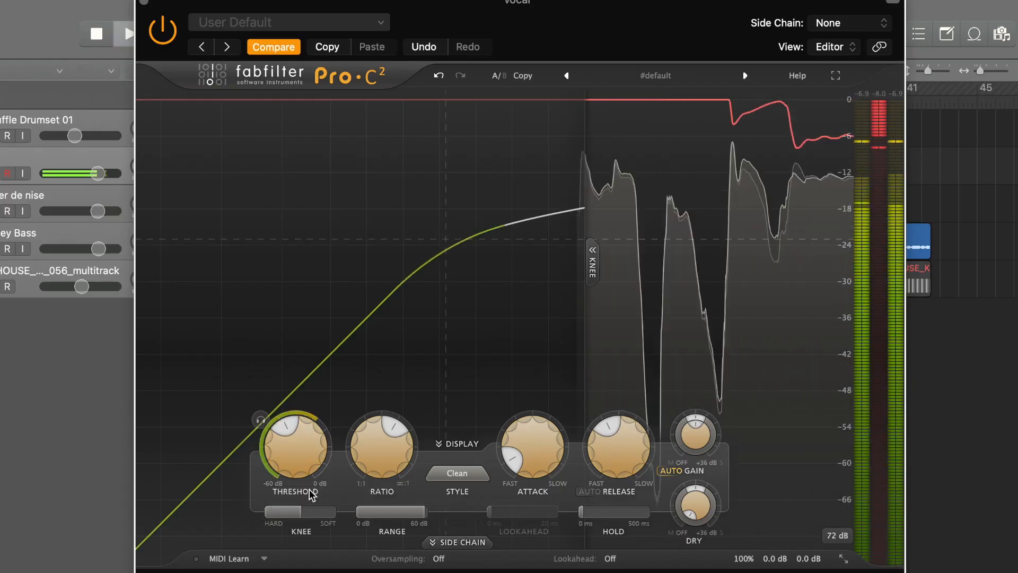
mouse_move(390, 443)
left_click_drag(390, 443, 374, 448)
key("space")
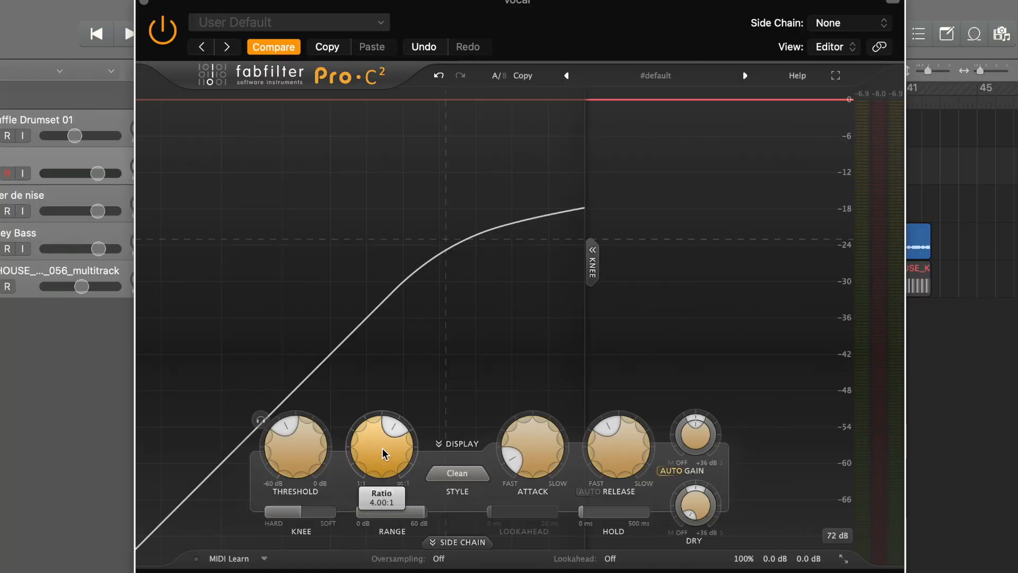
Replay the vocal, try the threshold at its -60 dB minimum, and settle it at -36.81 dB.
key("space")
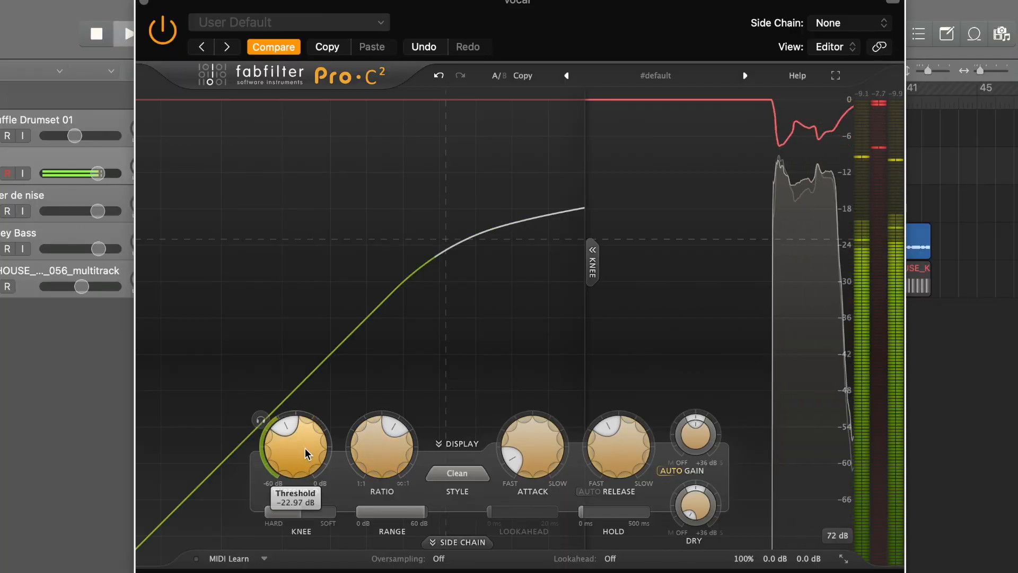
scroll(302, 469, "down", 1)
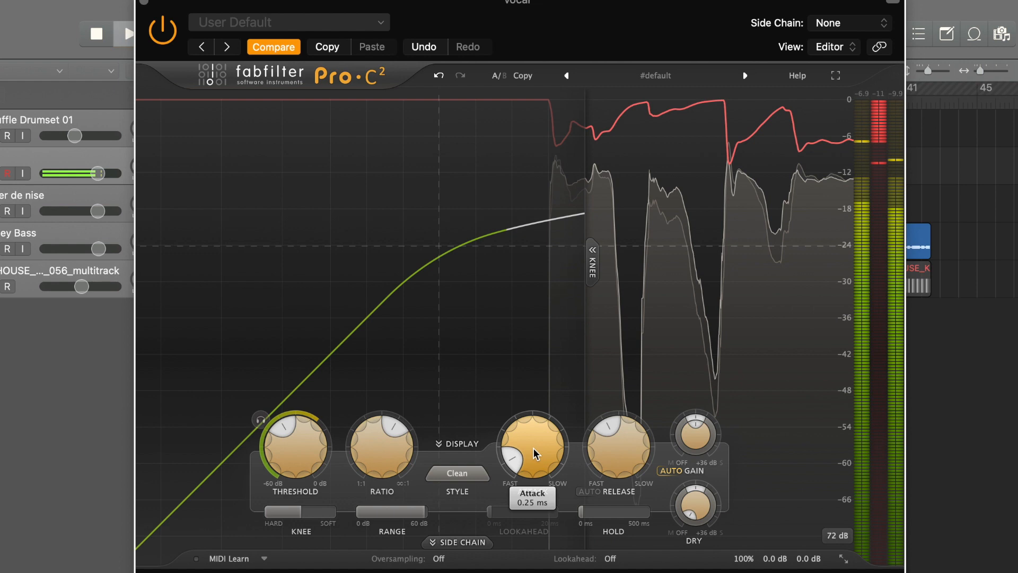
scroll(295, 438, "down", 7)
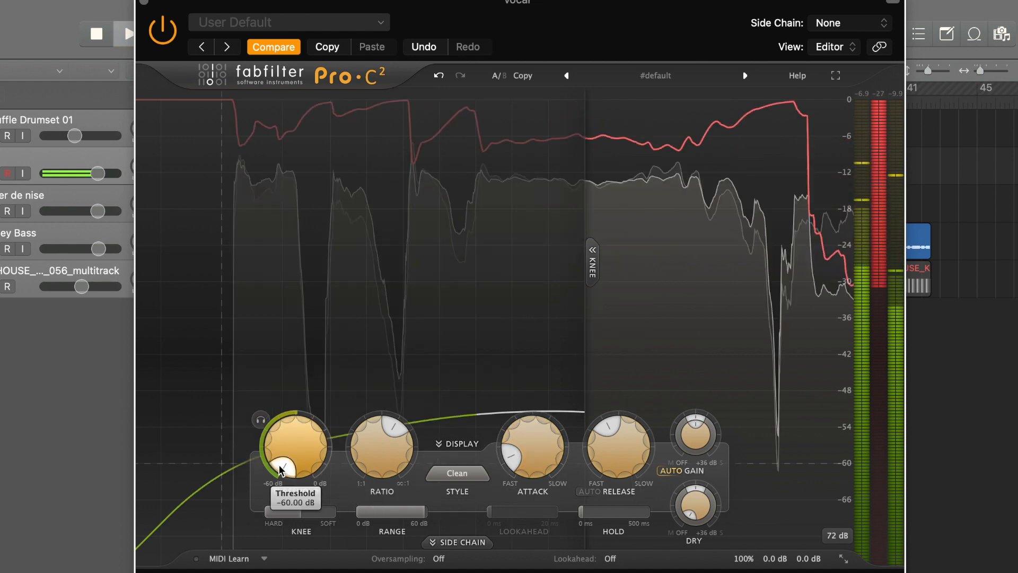
scroll(283, 440, "down", 5)
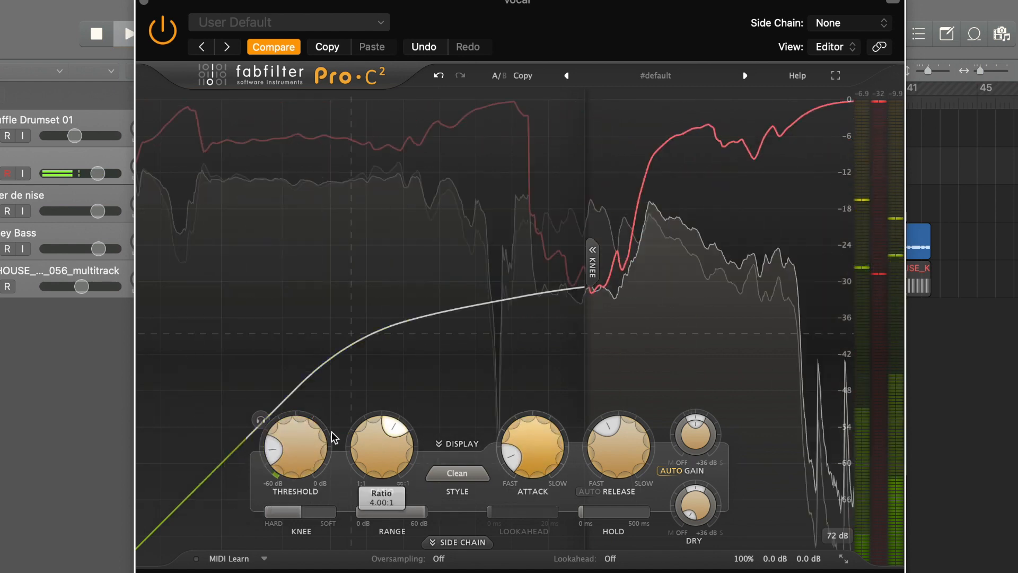
left_click_drag(286, 438, 287, 434)
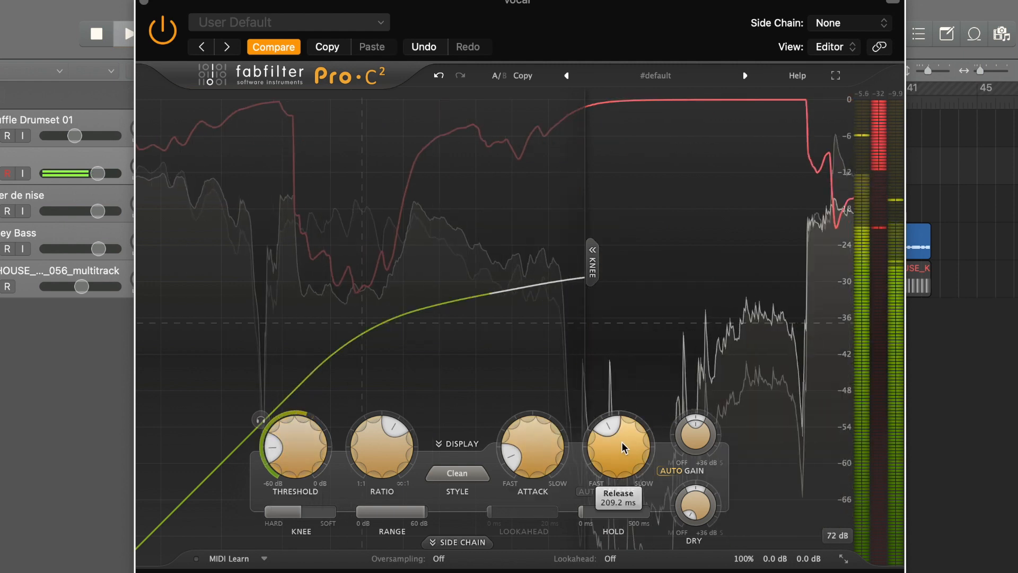
Shorten the vocal compressor's release time slightly and raise its threshold.
left_click_drag(623, 442, 596, 470)
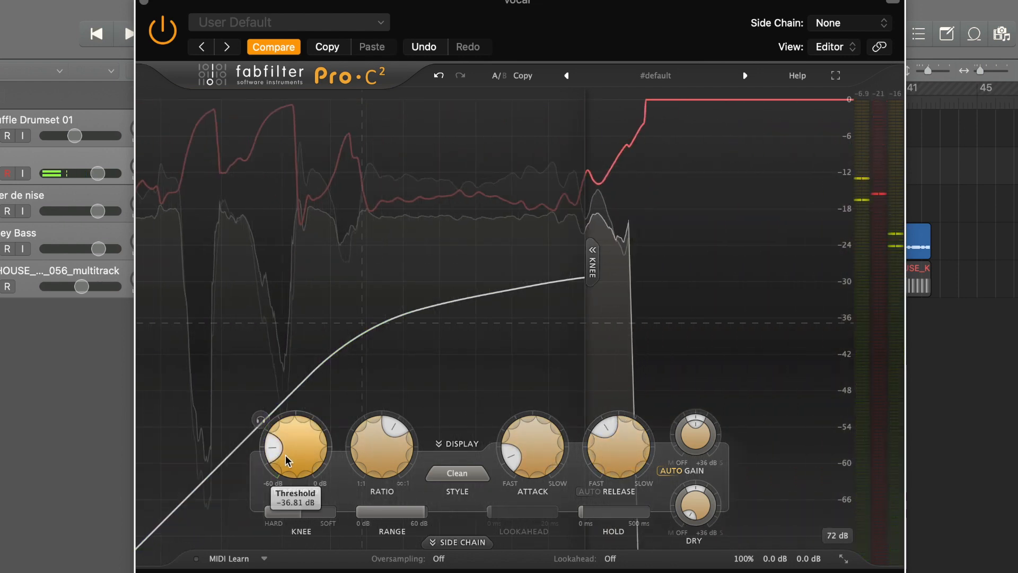
left_click_drag(286, 455, 290, 409)
key("space")
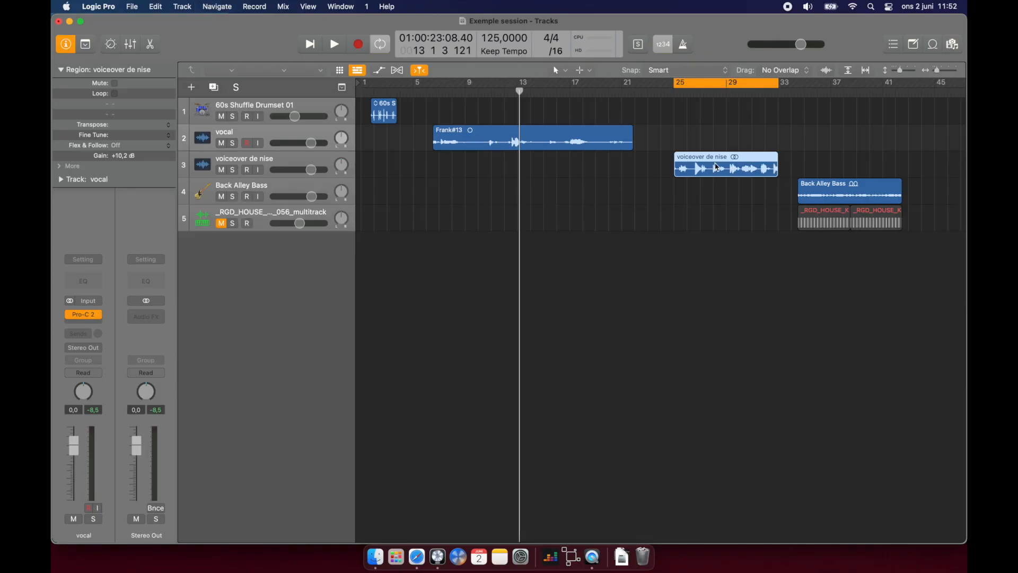
Select the voiceover track and set its compressor's threshold to about -22 dB and release to 174.9 ms.
left_click(277, 165)
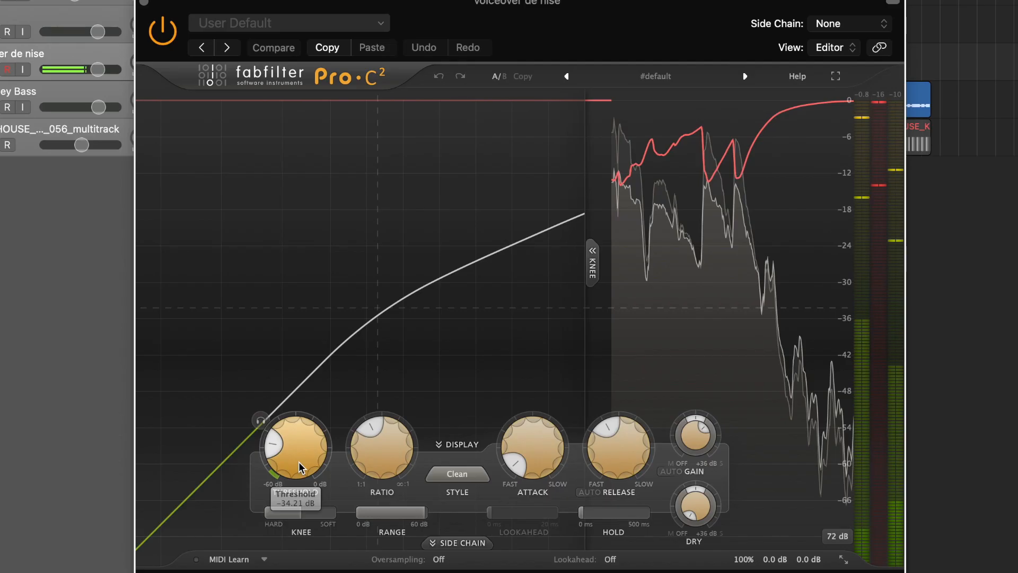
left_click_drag(299, 467, 334, 332)
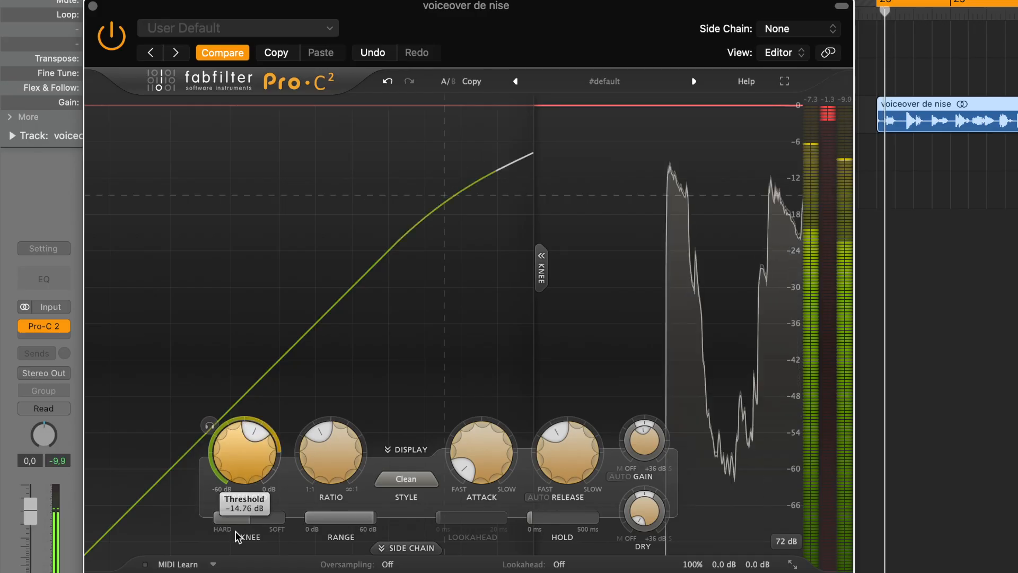
left_click_drag(237, 536, 236, 558)
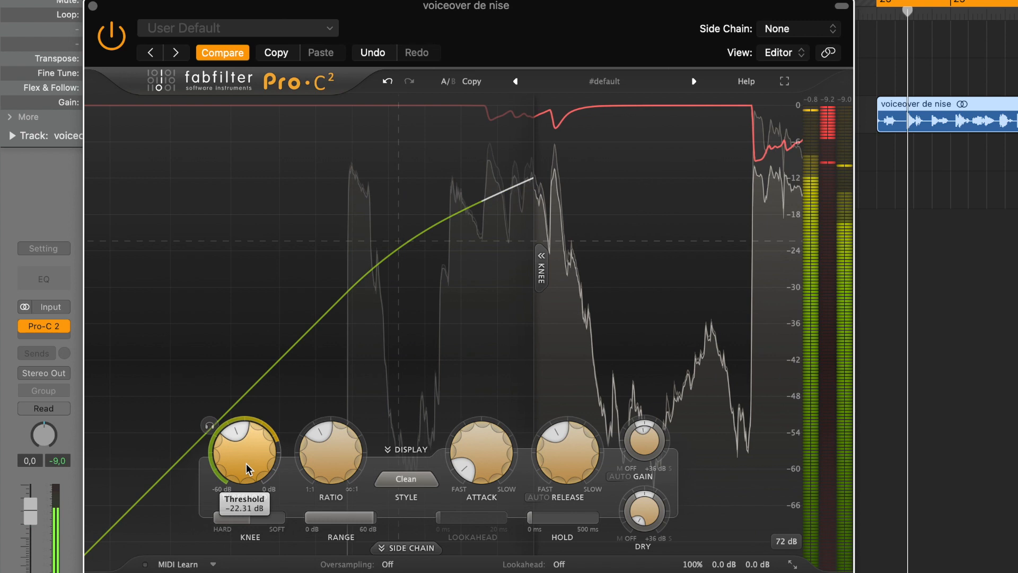
left_click_drag(247, 469, 252, 461)
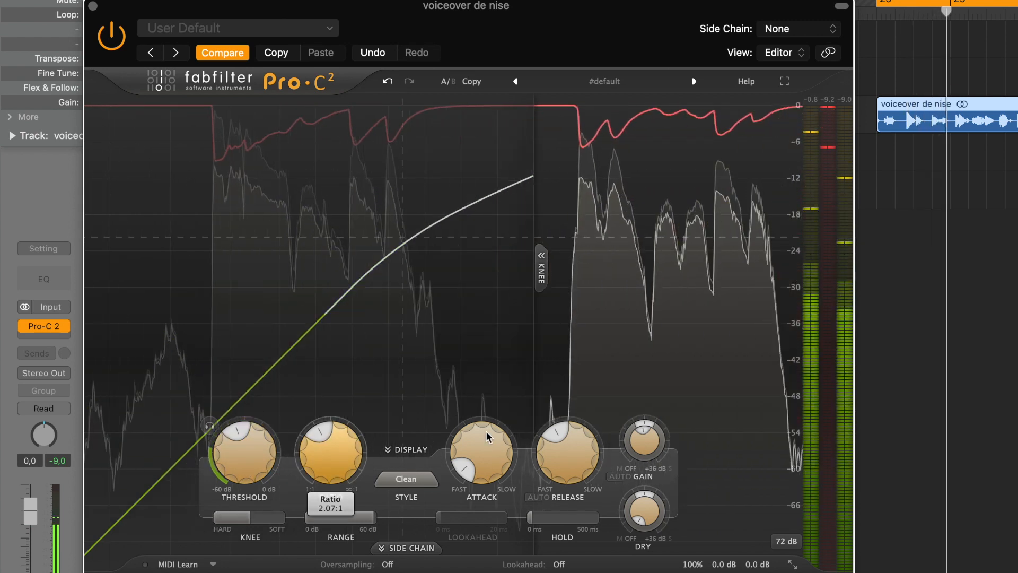
left_click_drag(570, 457, 560, 467)
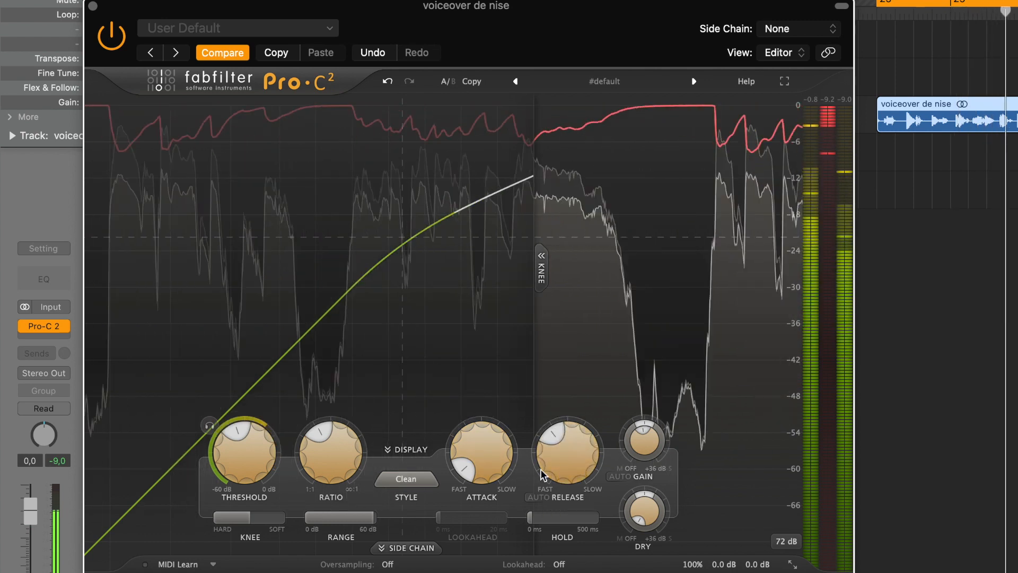
left_click_drag(561, 472, 552, 471)
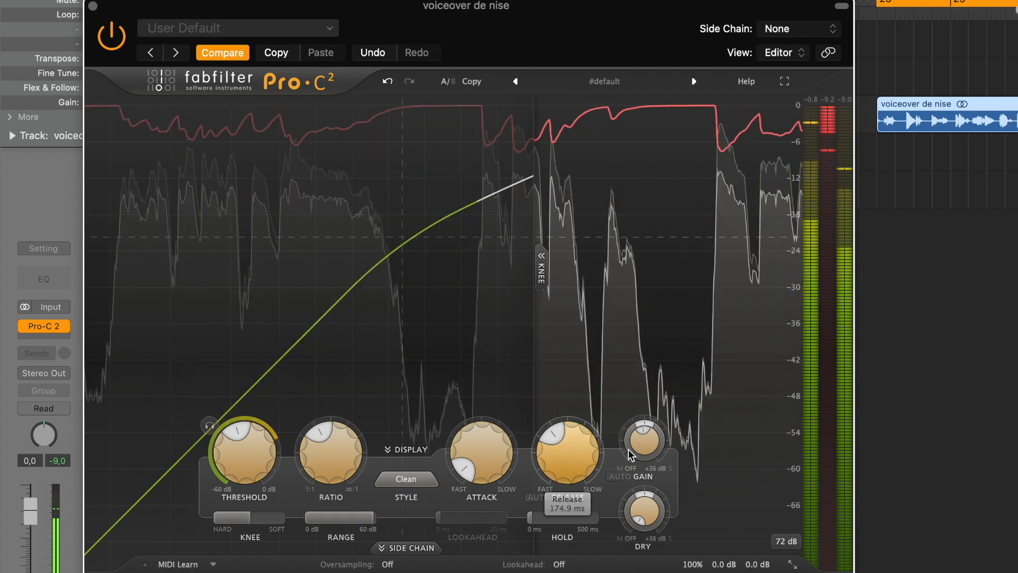